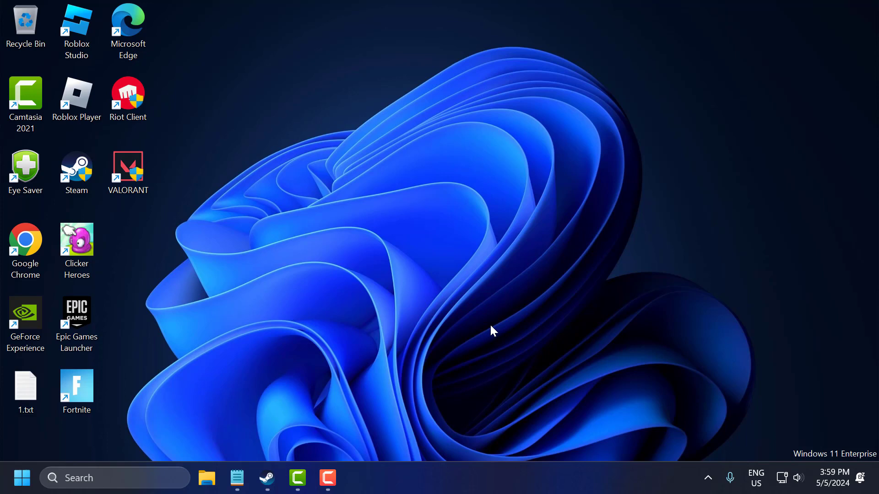
Open Clicker Heroes' Steam properties and copy the launch options line from the notes.
{"action": "left_click", "coordinate": [269, 478]}
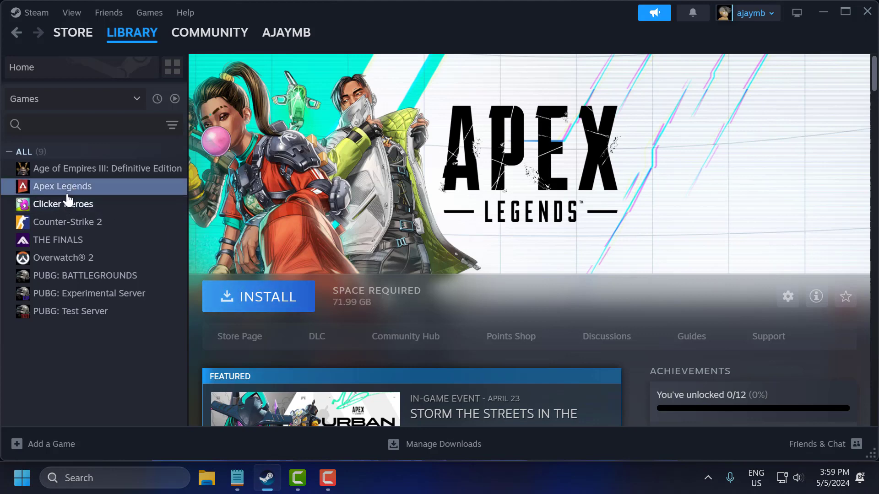
{"action": "right_click", "coordinate": [69, 211]}
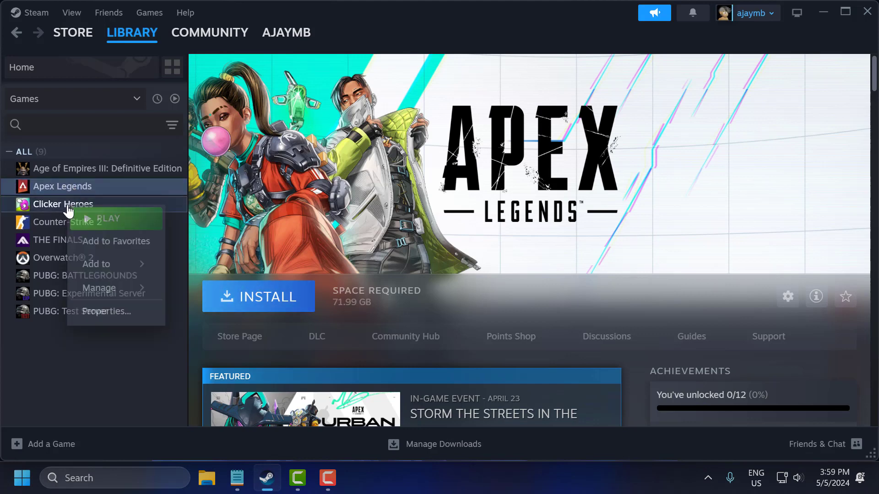
{"action": "left_click", "coordinate": [100, 311]}
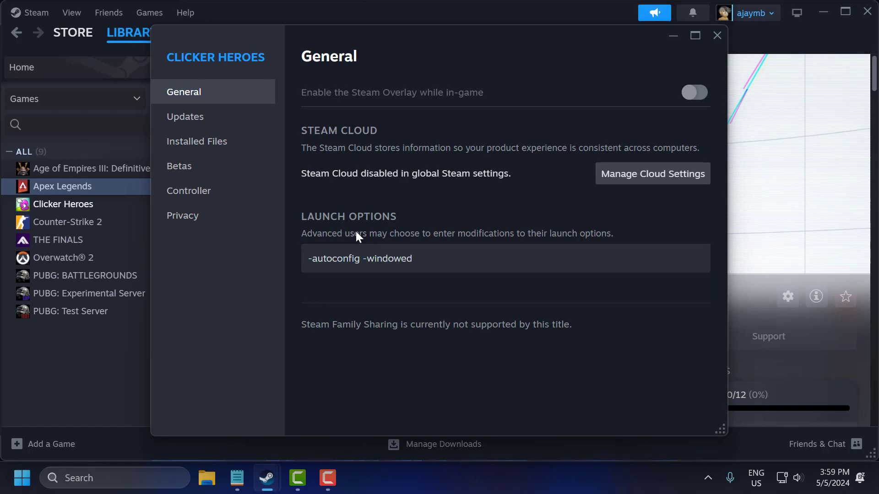
{"action": "left_click", "coordinate": [237, 478]}
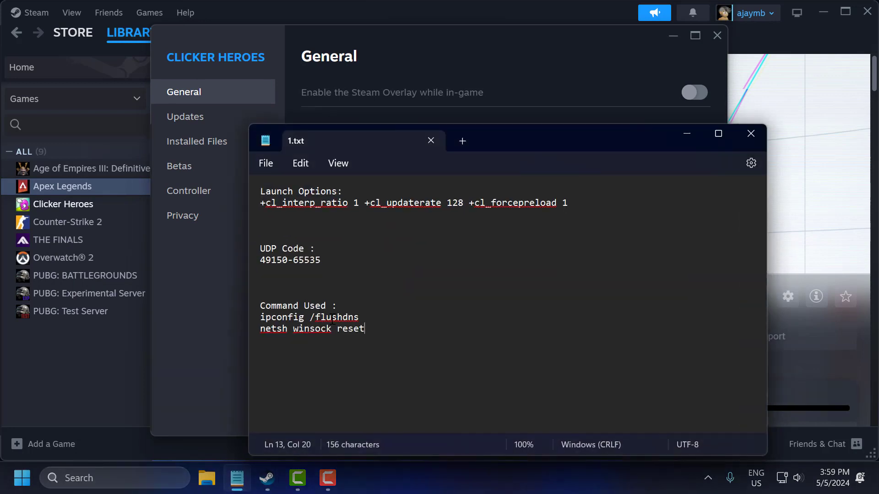
{"action": "triple_click", "coordinate": [362, 205]}
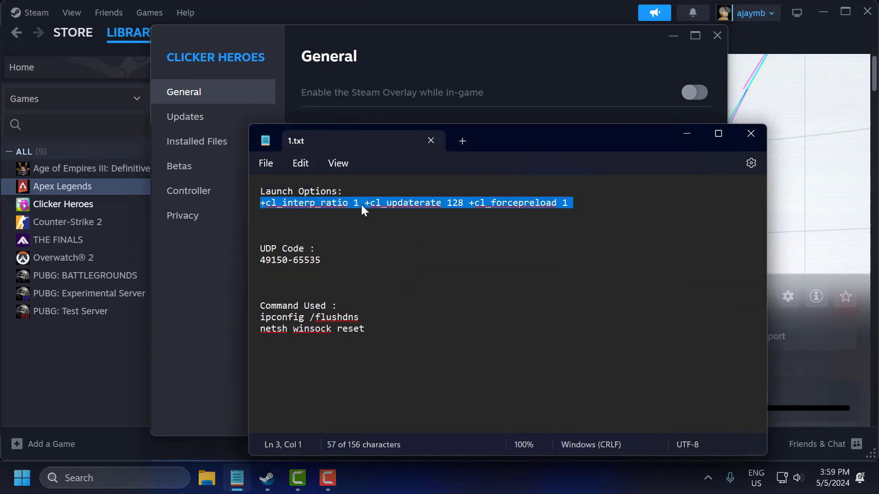
{"action": "right_click", "coordinate": [361, 205]}
{"action": "left_click", "coordinate": [448, 83]}
Replace the launch options with '+cl_interp_ratio 1 +cl_updaterate 128 +cl_forcepreload 1' and close properties.
{"action": "left_click", "coordinate": [686, 134]}
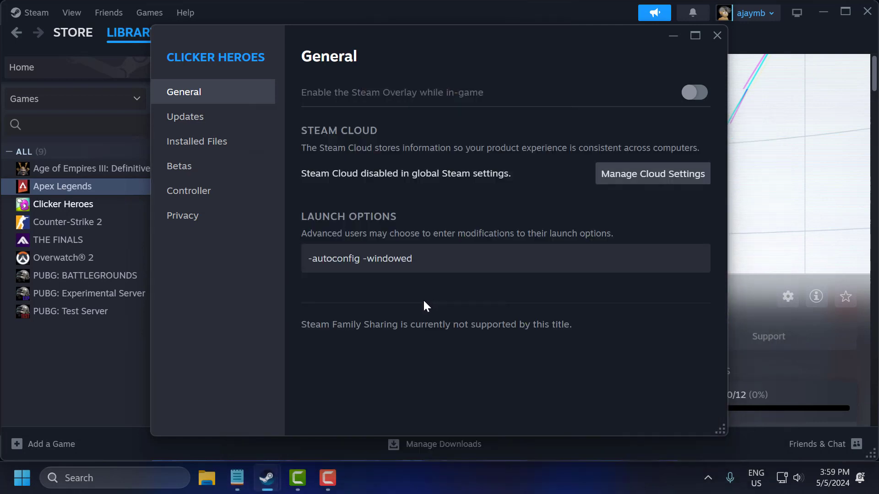
{"action": "triple_click", "coordinate": [316, 258]}
{"action": "right_click", "coordinate": [346, 256]}
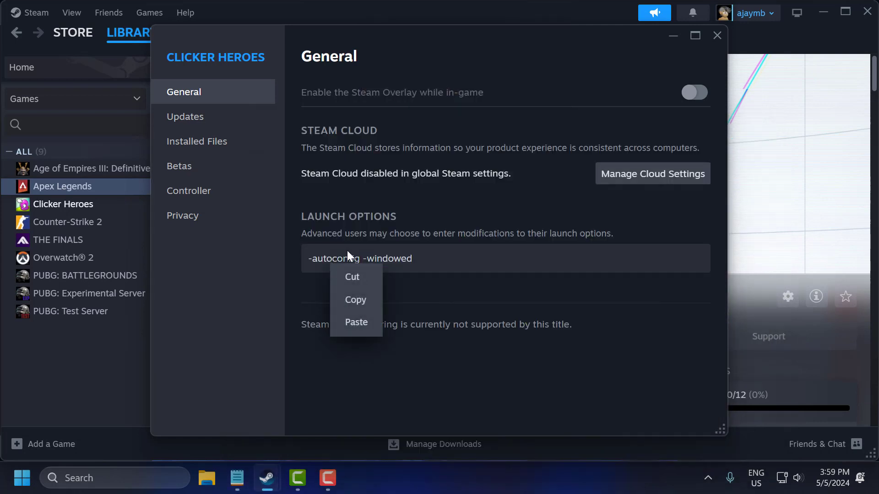
{"action": "left_click", "coordinate": [356, 322]}
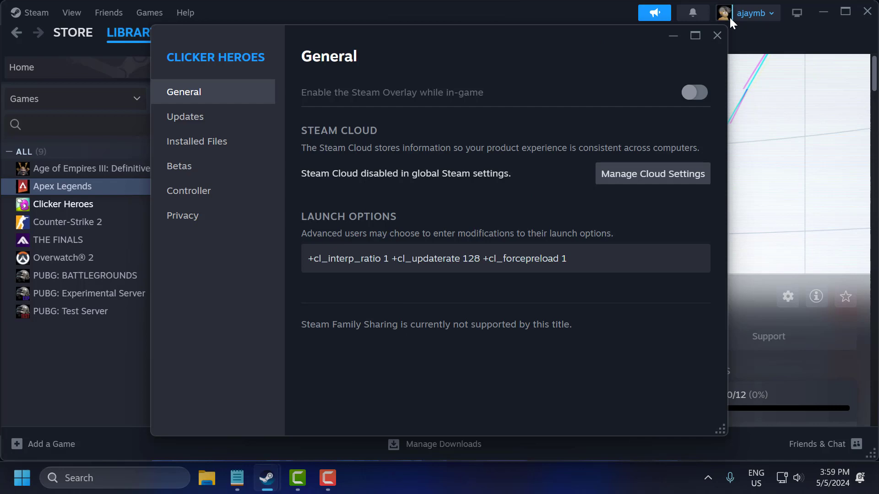
{"action": "left_click", "coordinate": [716, 37]}
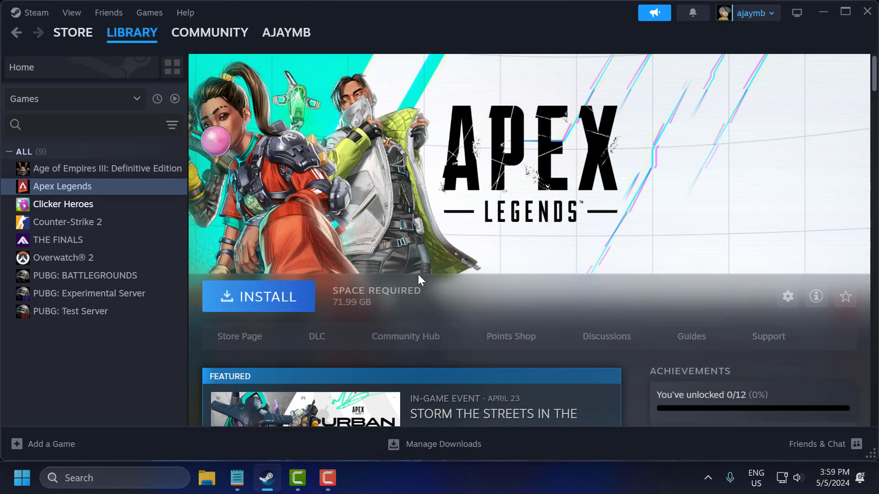
Minimize Steam and launch the firewall console by searching 'windows defender firewall'.
{"action": "left_click", "coordinate": [821, 13]}
{"action": "left_click", "coordinate": [100, 472]}
{"action": "type", "text": "w"}
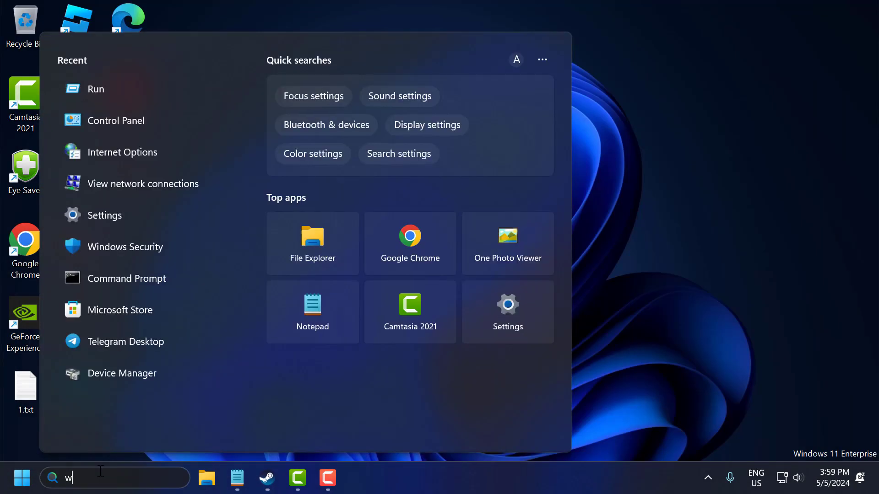
{"action": "type", "text": "indows "}
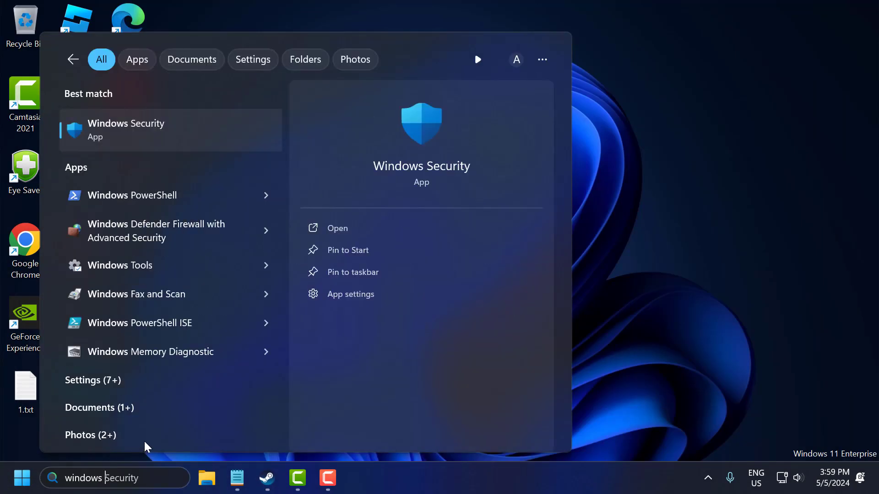
{"action": "type", "text": "def"}
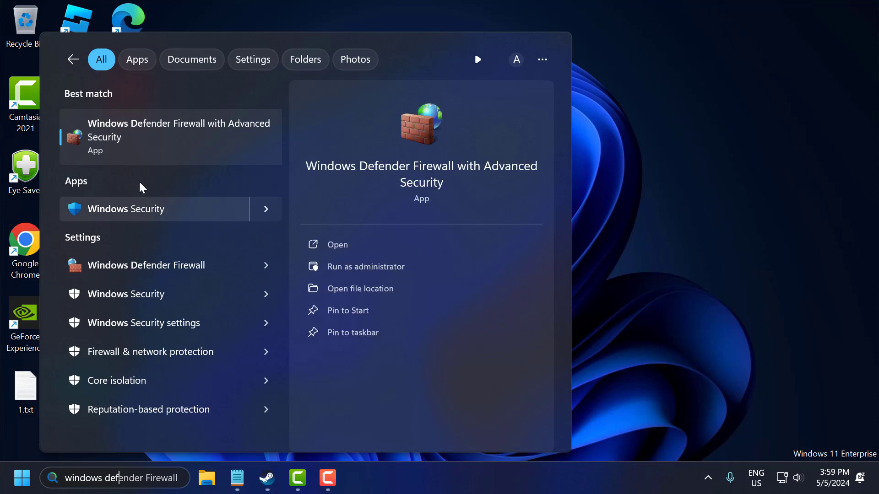
{"action": "left_click", "coordinate": [172, 144]}
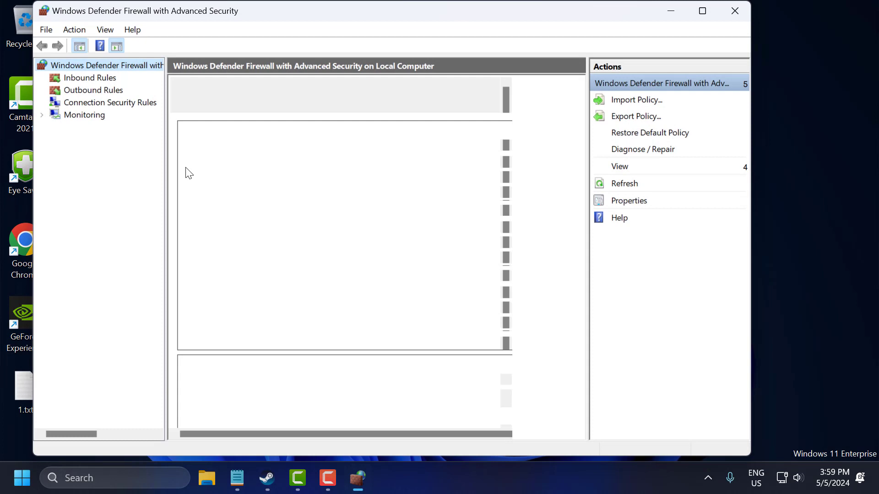
Start a new Port-type inbound rule that applies to UDP.
{"action": "left_click", "coordinate": [110, 79]}
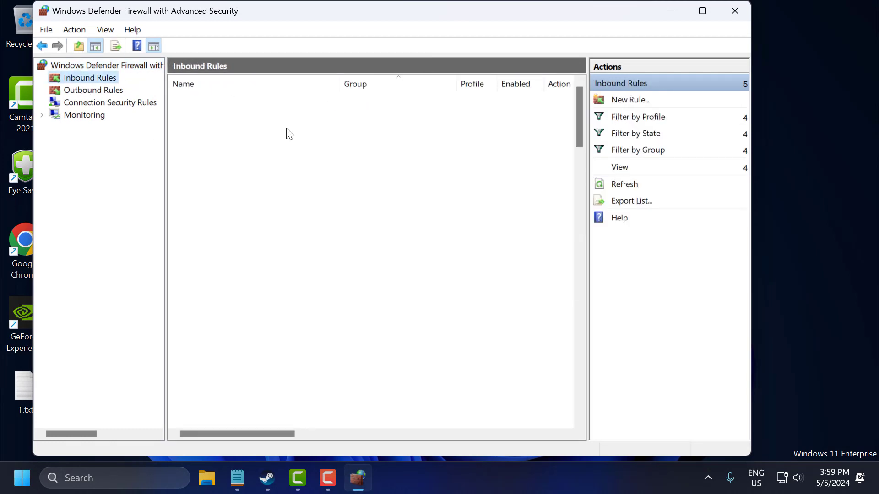
{"action": "left_click", "coordinate": [629, 102]}
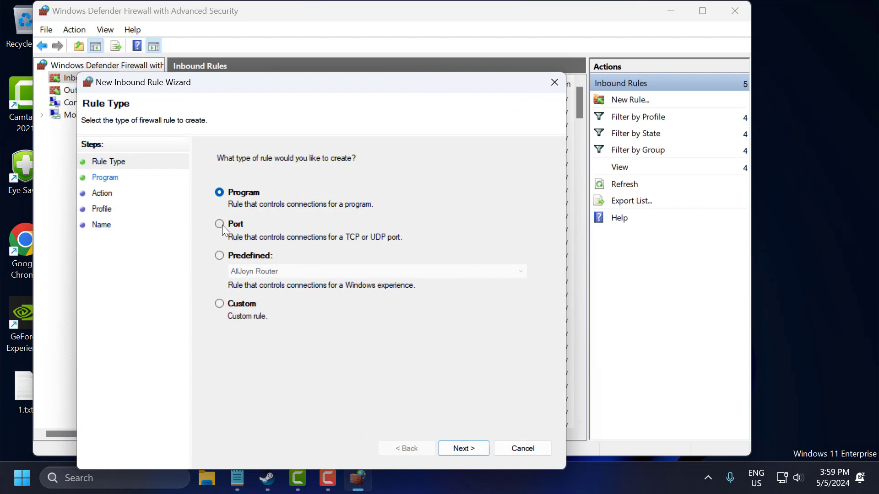
{"action": "left_click", "coordinate": [220, 224]}
{"action": "left_click", "coordinate": [471, 449]}
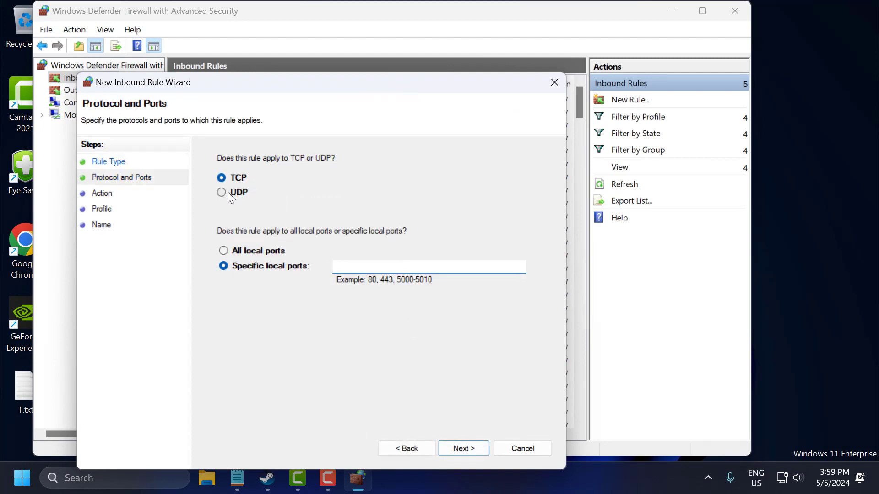
{"action": "left_click", "coordinate": [222, 193]}
{"action": "left_click_drag", "start_coordinate": [340, 86], "coordinate": [356, 42]}
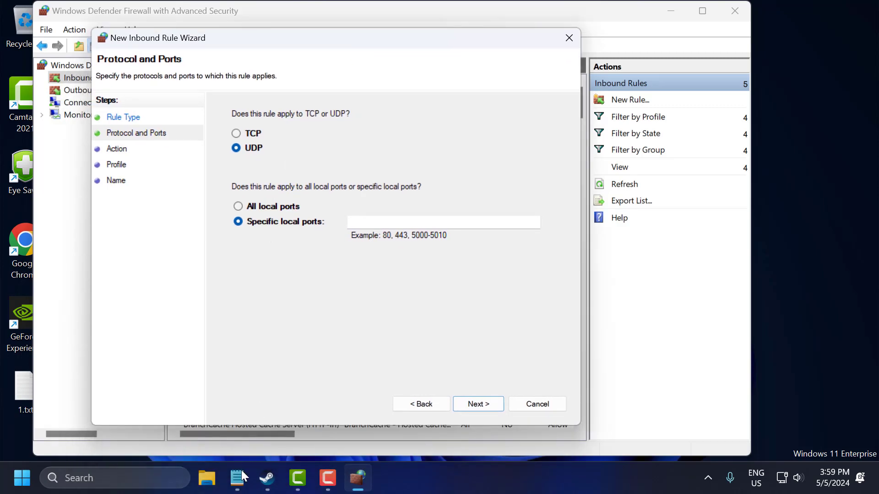
{"action": "left_click", "coordinate": [238, 477]}
{"action": "triple_click", "coordinate": [324, 260]}
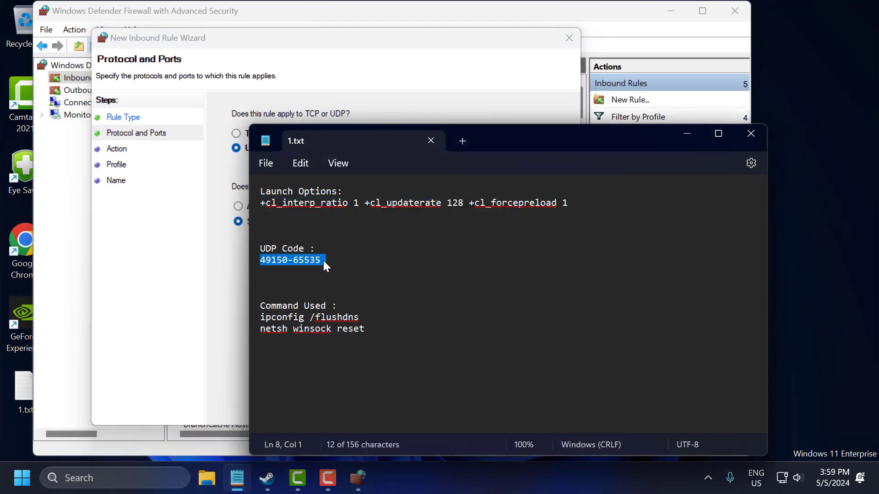
{"action": "right_click", "coordinate": [323, 260]}
{"action": "left_click", "coordinate": [381, 77]}
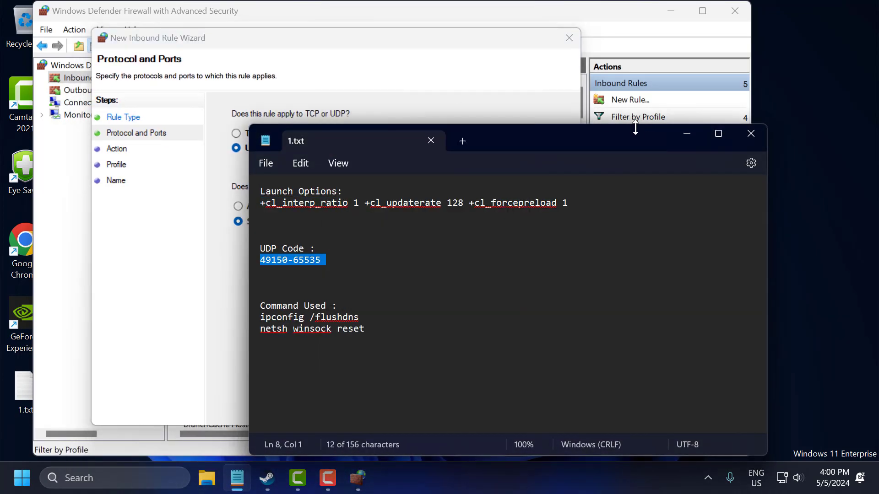
{"action": "left_click", "coordinate": [686, 134]}
{"action": "right_click", "coordinate": [382, 227]}
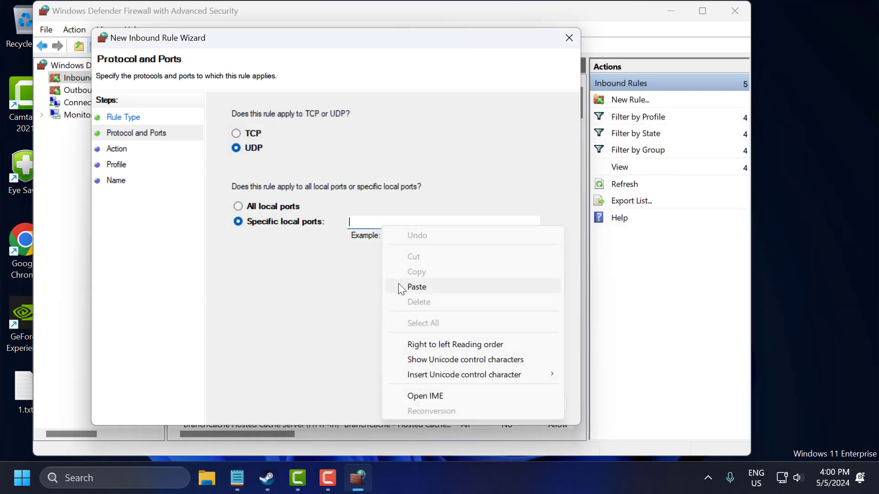
{"action": "left_click", "coordinate": [416, 287]}
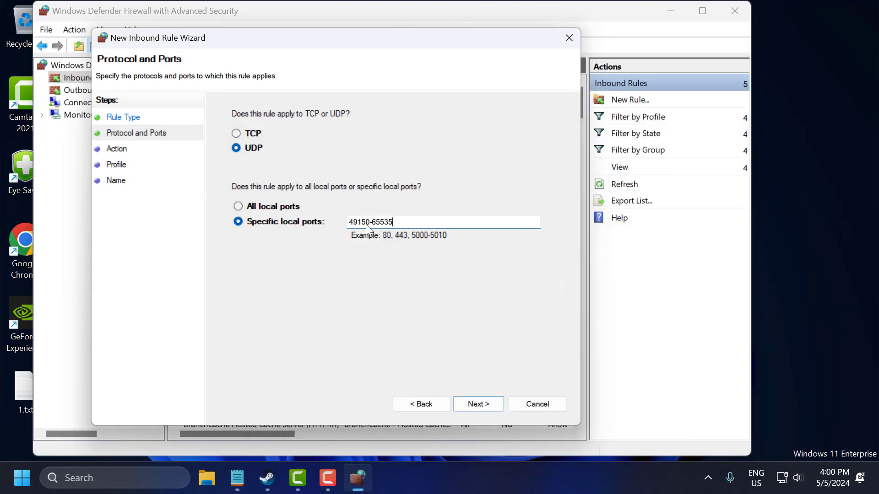
{"action": "left_click", "coordinate": [485, 405]}
Keep the default action and profiles, name the rule 'apex legends' and finish the wizard.
{"action": "left_click", "coordinate": [469, 406]}
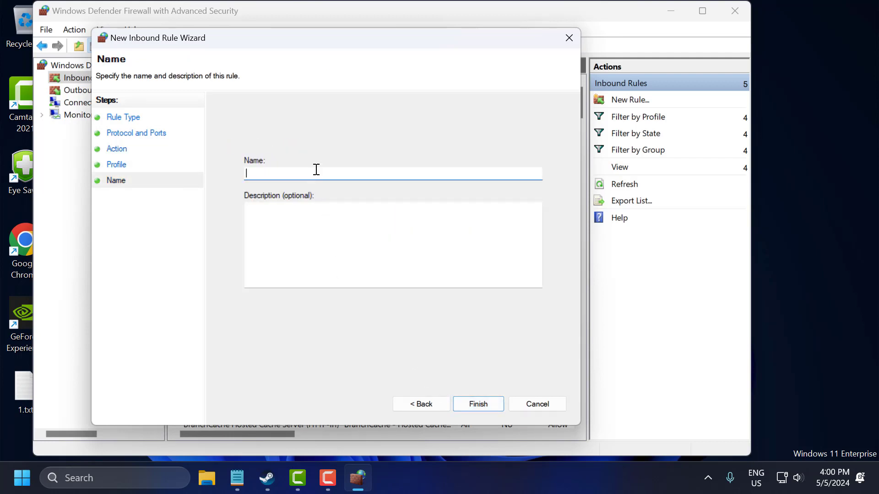
{"action": "type", "text": "ape"}
{"action": "type", "text": "x le"}
{"action": "type", "text": "gend"}
{"action": "type", "text": "s"}
{"action": "left_click", "coordinate": [466, 405]}
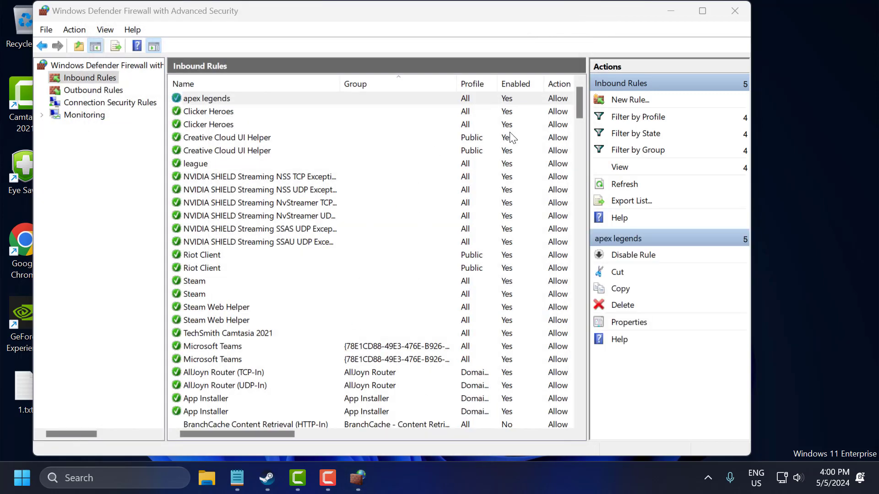
Close the firewall console and run Command Prompt as administrator from a 'cmd' search.
{"action": "left_click", "coordinate": [736, 15]}
{"action": "left_click", "coordinate": [100, 480]}
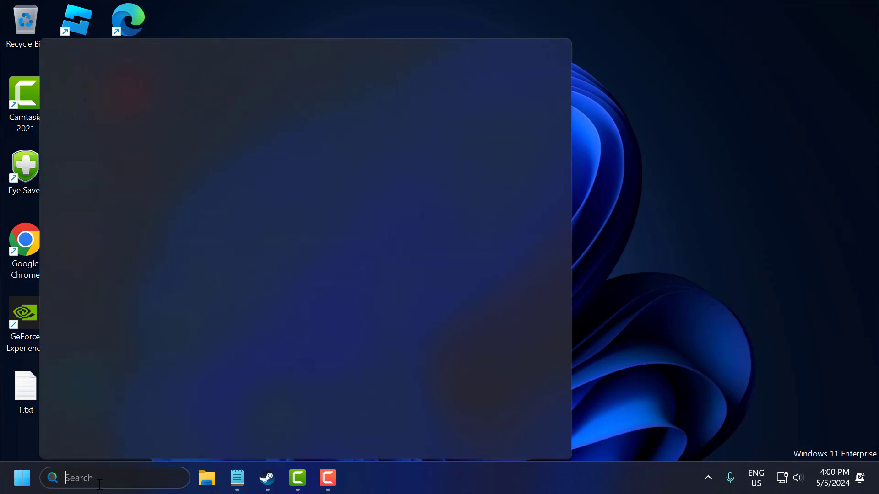
{"action": "type", "text": "cmd"}
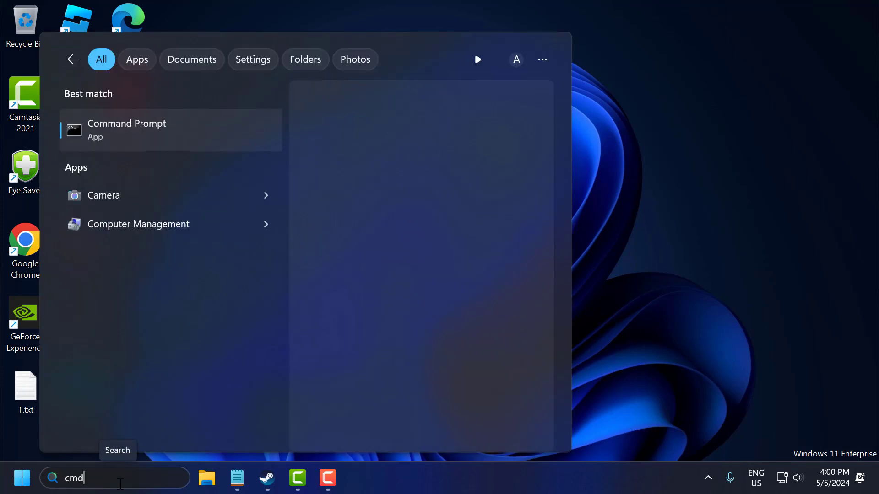
{"action": "right_click", "coordinate": [133, 141]}
{"action": "left_click", "coordinate": [165, 153]}
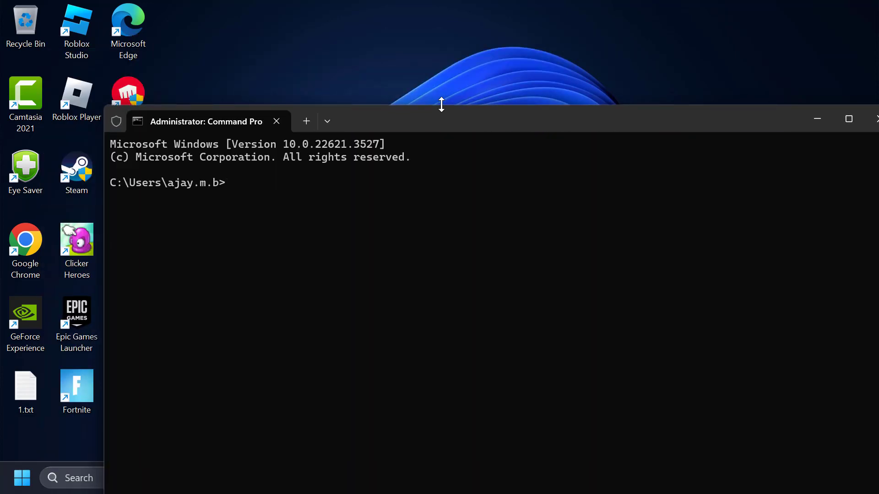
Run 'ipconfig /flushdns' in the elevated Command Prompt, copied from 1.txt.
{"action": "left_click_drag", "start_coordinate": [441, 110], "coordinate": [430, 49]}
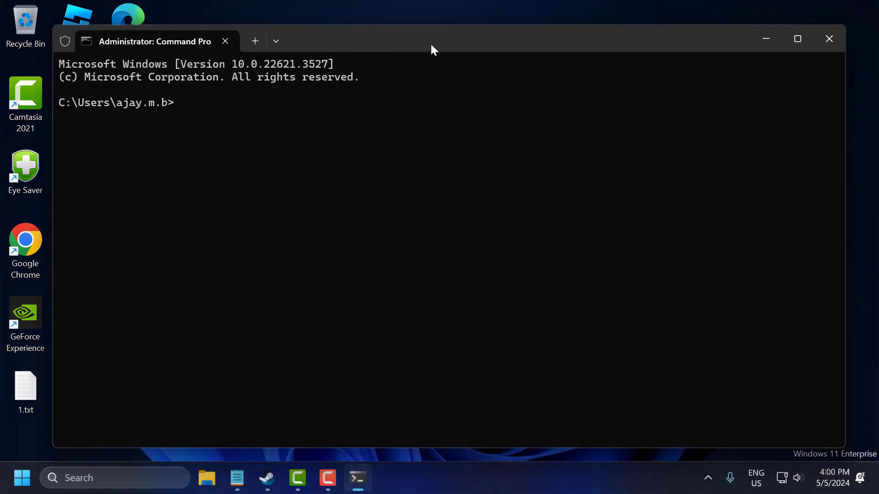
{"action": "left_click", "coordinate": [236, 478]}
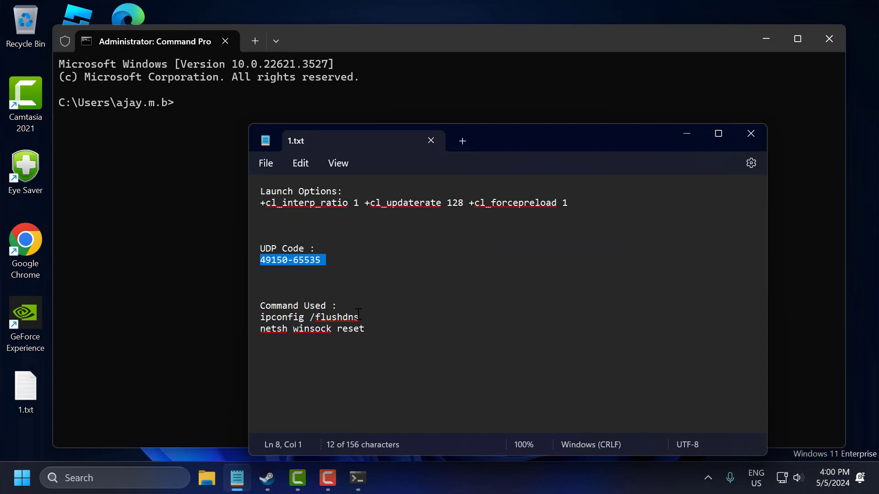
{"action": "triple_click", "coordinate": [359, 318]}
{"action": "left_click", "coordinate": [686, 134]}
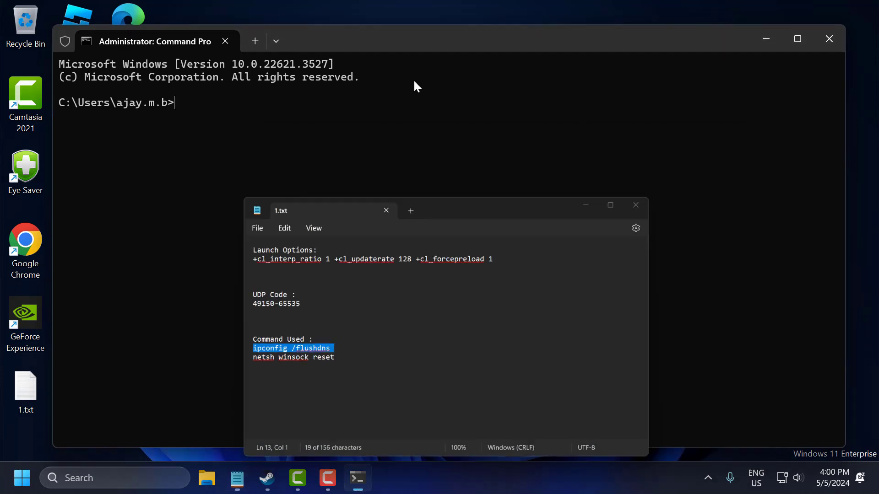
{"action": "right_click", "coordinate": [232, 108]}
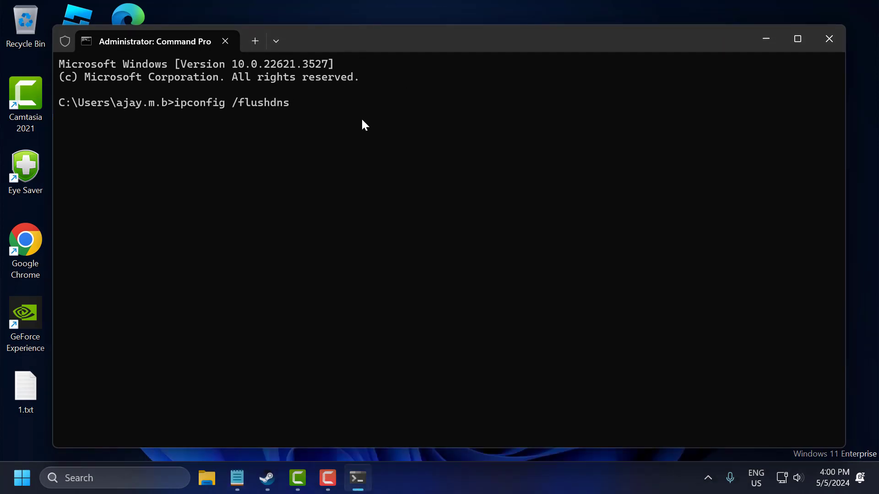
{"action": "key", "text": "Return"}
Run 'netsh winsock reset' from 1.txt and close the Command Prompt window.
{"action": "left_click", "coordinate": [237, 479]}
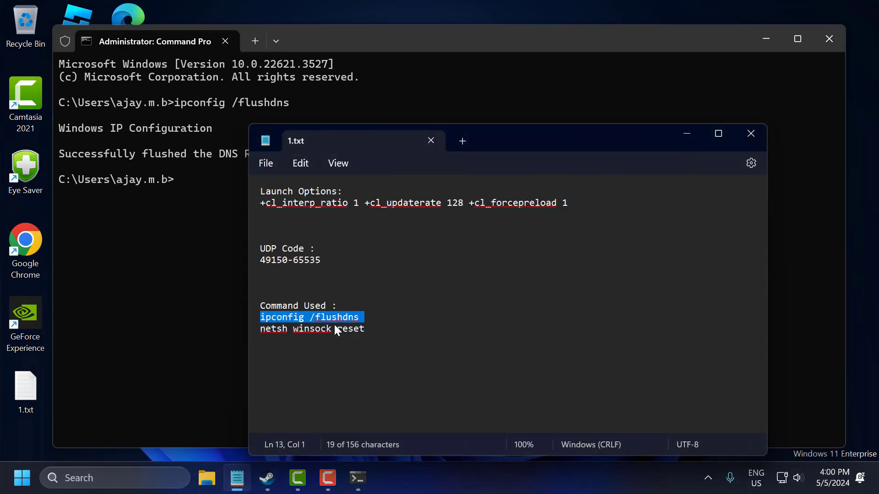
{"action": "triple_click", "coordinate": [334, 328]}
{"action": "left_click", "coordinate": [333, 39]}
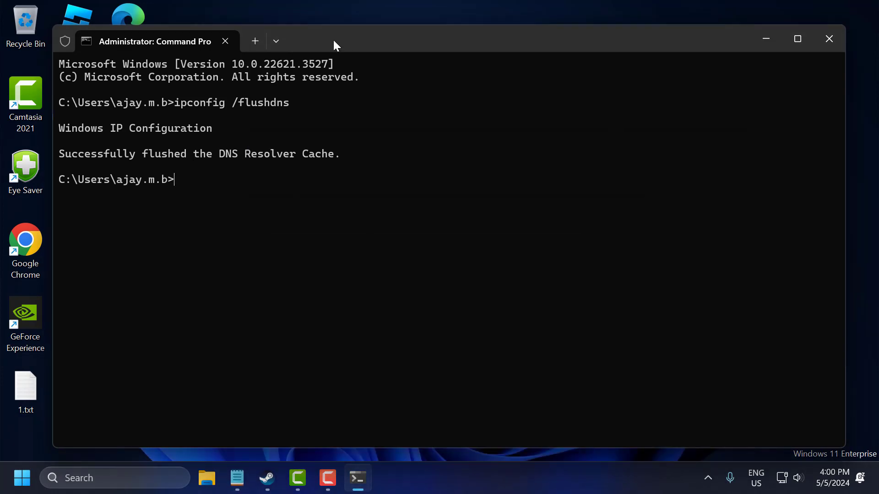
{"action": "right_click", "coordinate": [389, 156]}
{"action": "key", "text": "Return"}
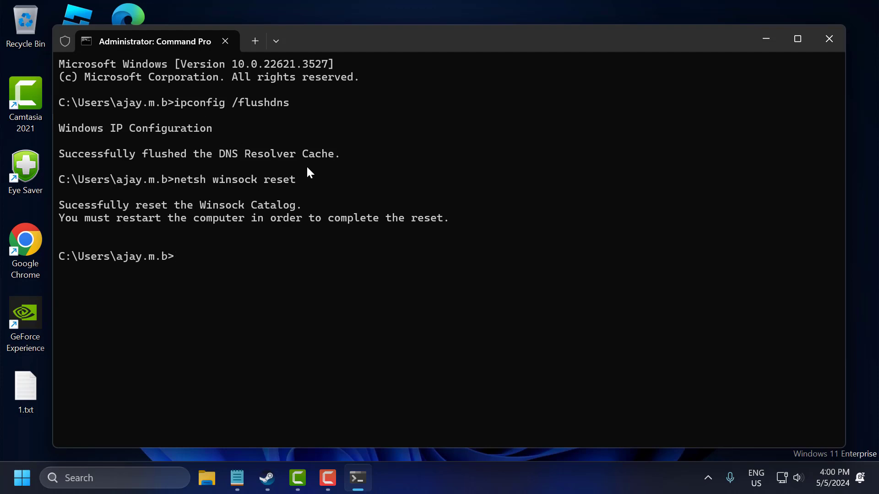
{"action": "left_click", "coordinate": [815, 46]}
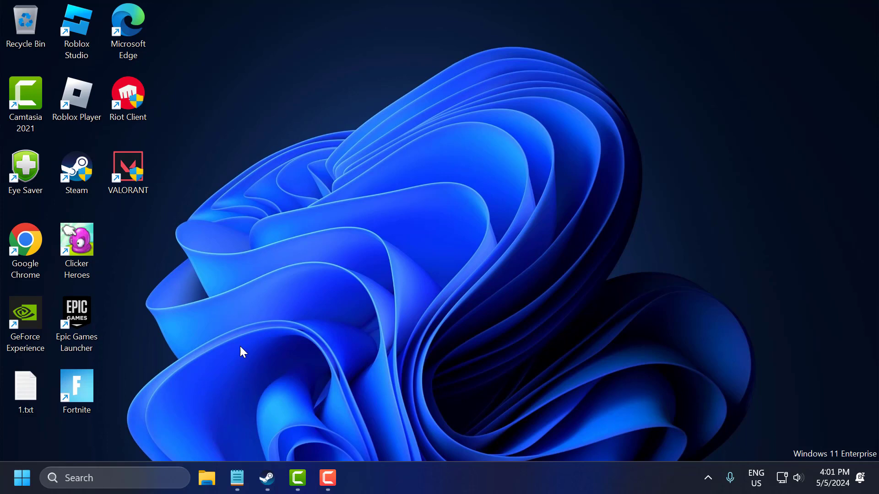
Open View network connections and the Ethernet adapter's Internet Protocol Version 4 properties.
{"action": "left_click", "coordinate": [112, 479]}
{"action": "type", "text": "view"}
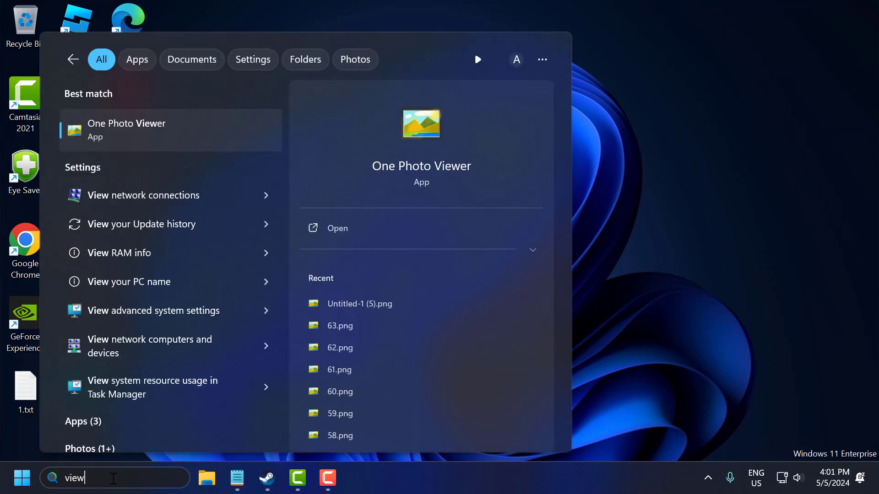
{"action": "type", "text": " ne"}
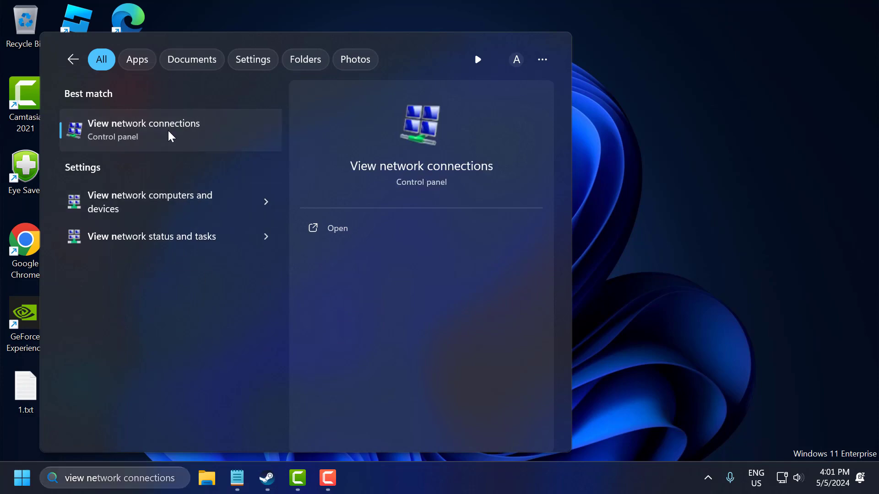
{"action": "left_click", "coordinate": [168, 135]}
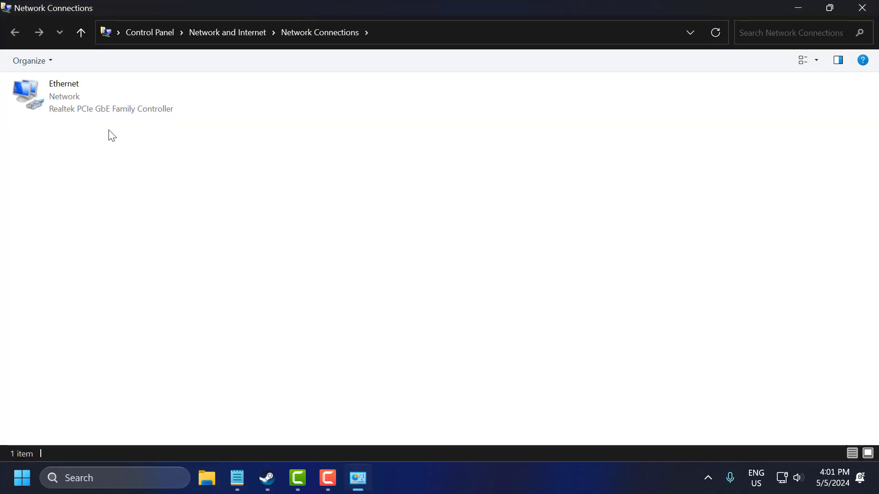
{"action": "right_click", "coordinate": [60, 102]}
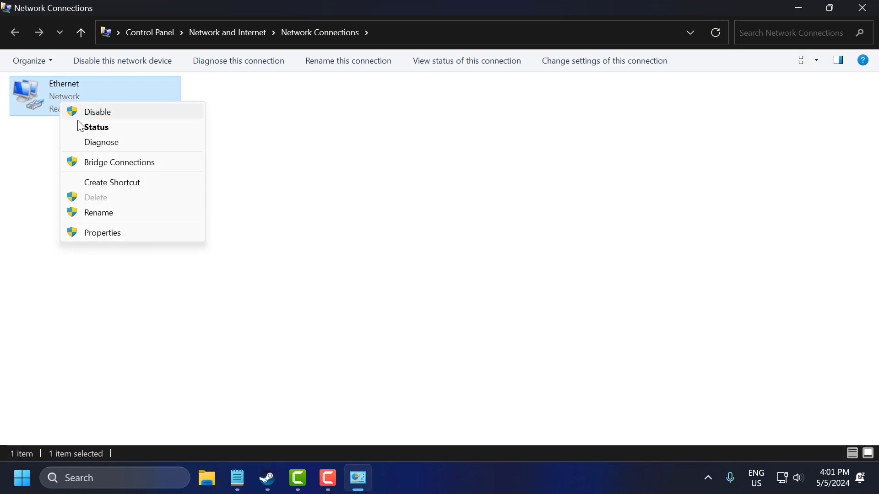
{"action": "left_click", "coordinate": [103, 232]}
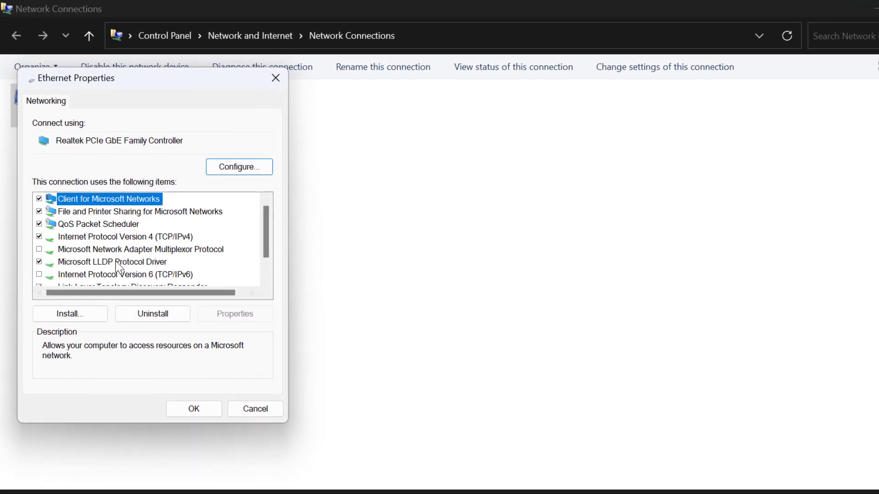
{"action": "left_click", "coordinate": [103, 237]}
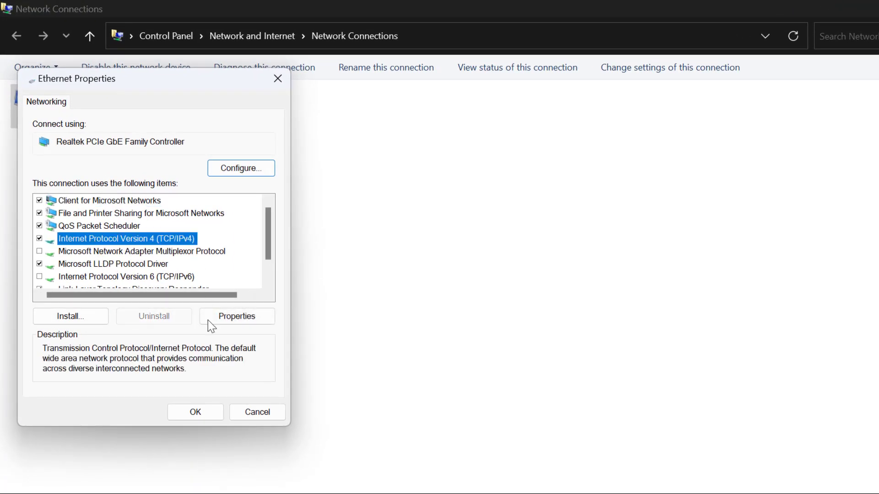
{"action": "left_click", "coordinate": [234, 326]}
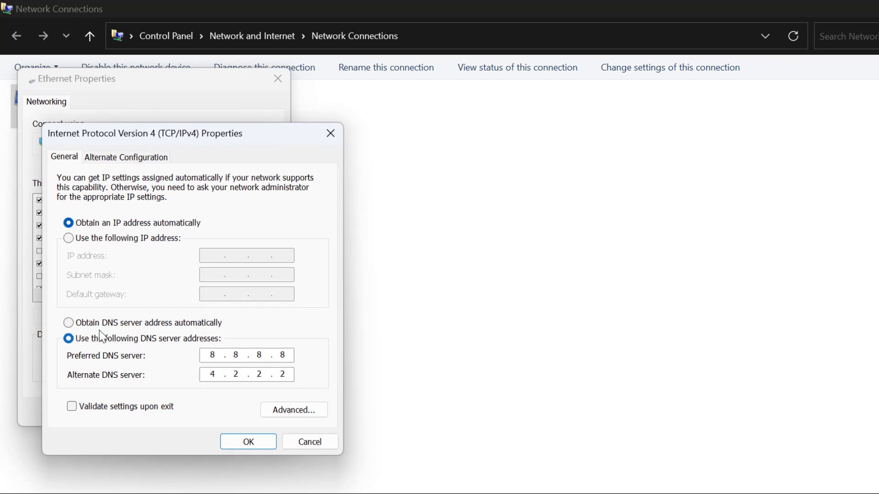
Set Ethernet's DNS servers manually to 8.8.8.8 and 8.8.4.4, confirming both dialogs.
{"action": "left_click", "coordinate": [69, 323]}
{"action": "left_click", "coordinate": [71, 339]}
{"action": "type", "text": "8.8"}
{"action": "type", "text": ".8.8"}
{"action": "left_click", "coordinate": [219, 373]}
{"action": "type", "text": "8.8"}
{"action": "type", "text": ".4.4"}
{"action": "left_click", "coordinate": [233, 444]}
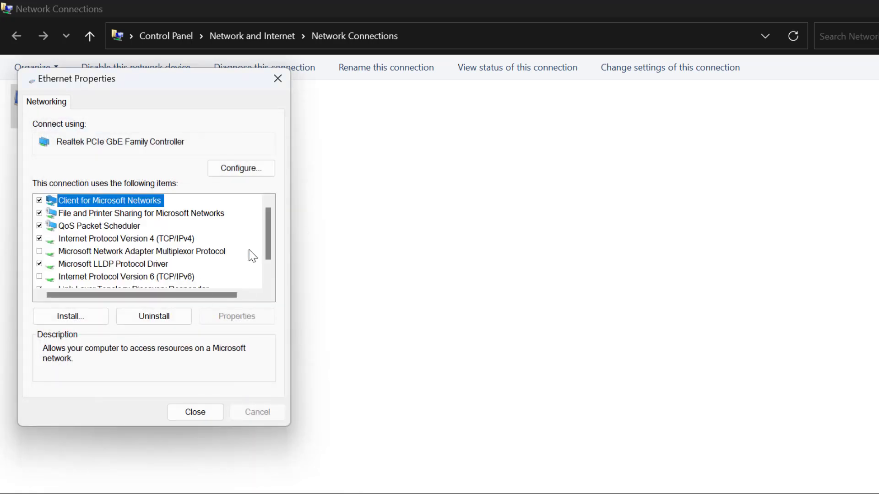
{"action": "left_click", "coordinate": [195, 412]}
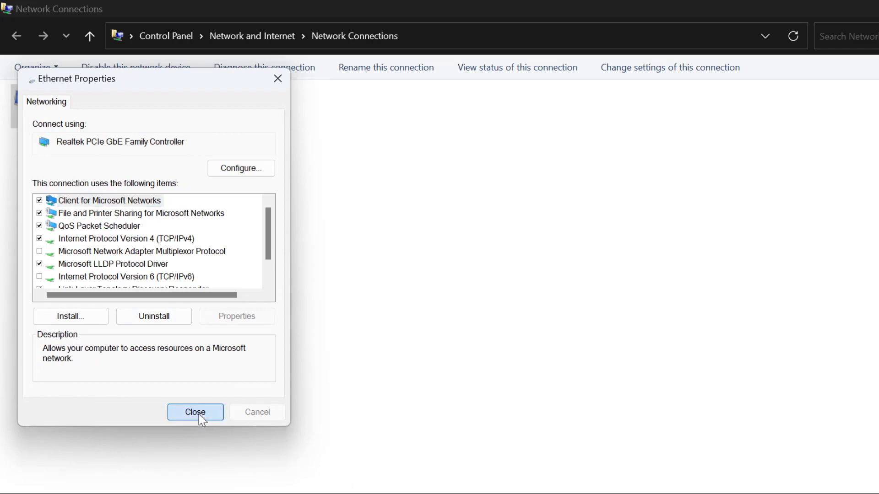
{"action": "left_click", "coordinate": [862, 9]}
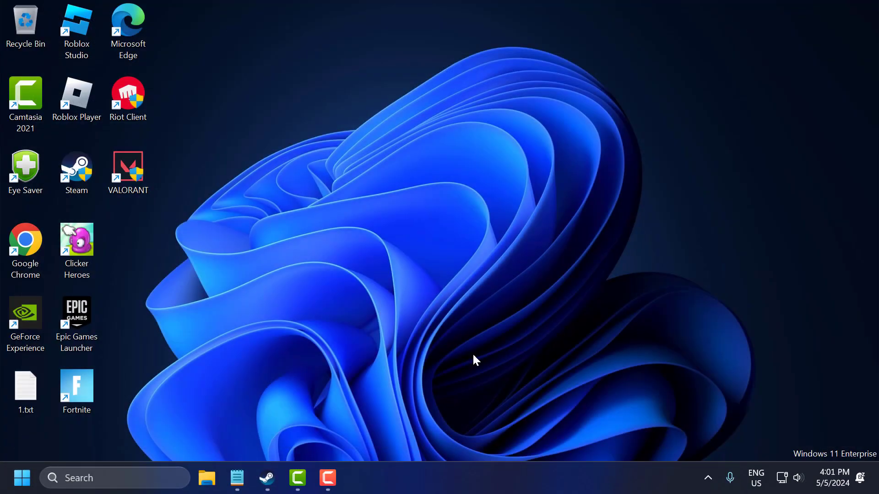